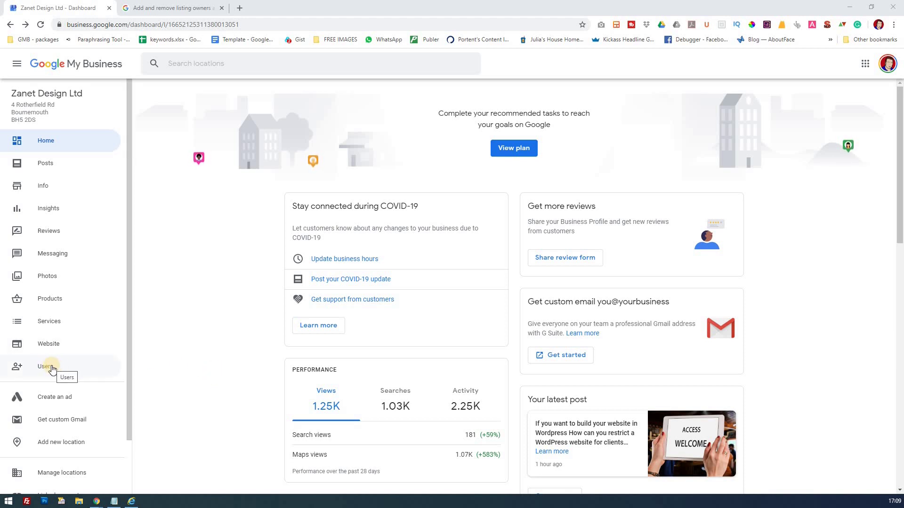
Open Users, start adding a user, and show the Owner, Manager and Site manager roles.
scroll(807, 327, "down", 6)
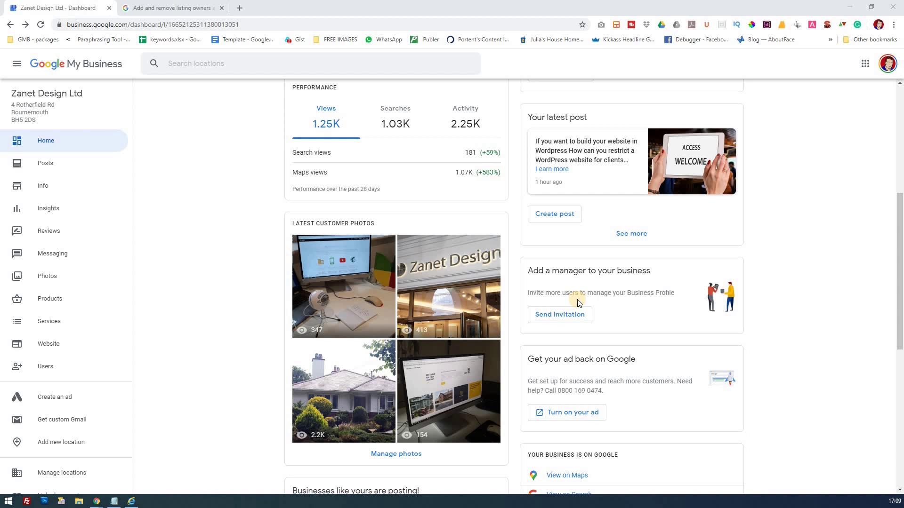
left_click(45, 367)
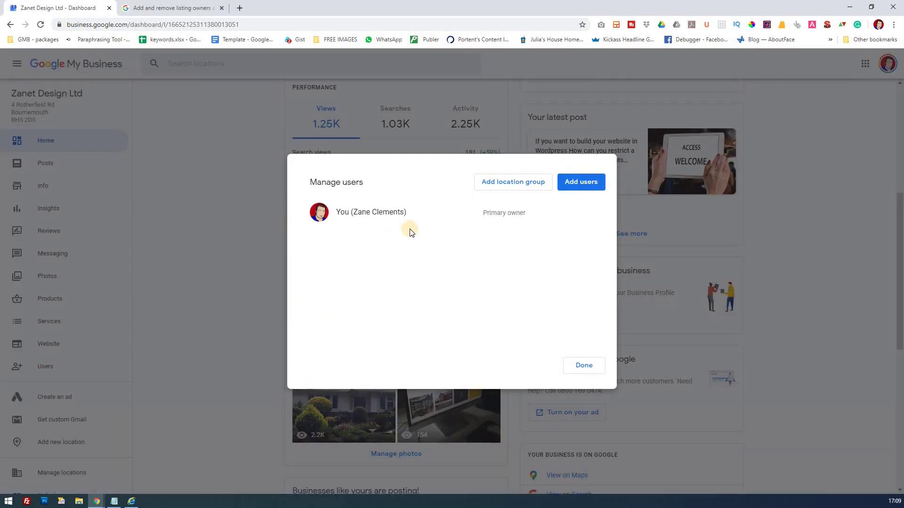
left_click(595, 184)
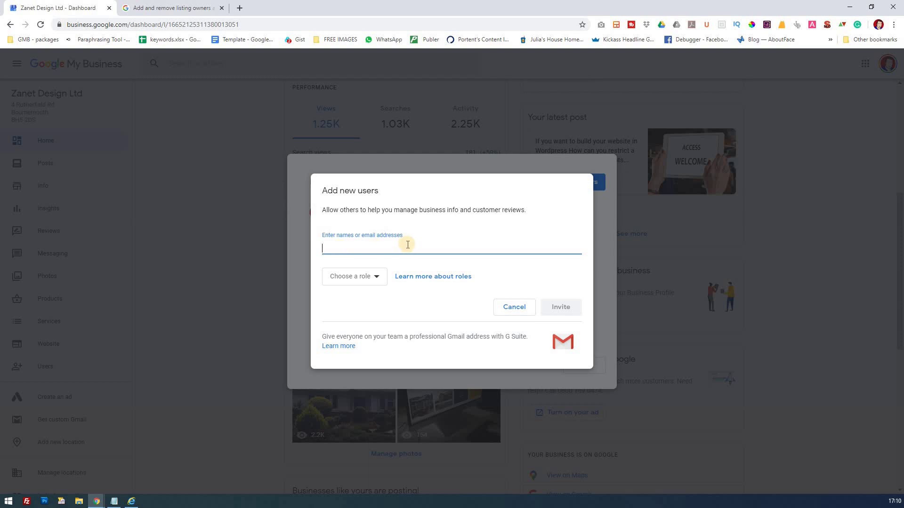
left_click(380, 282)
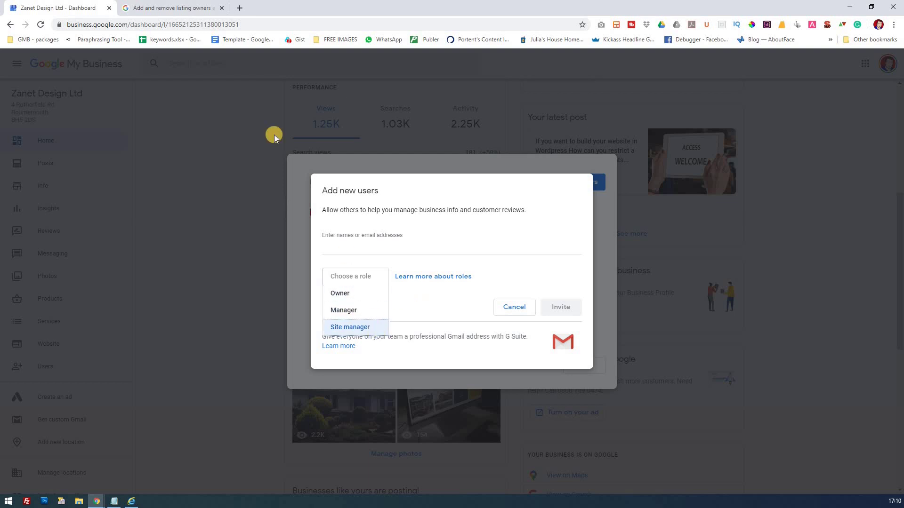
left_click(181, 7)
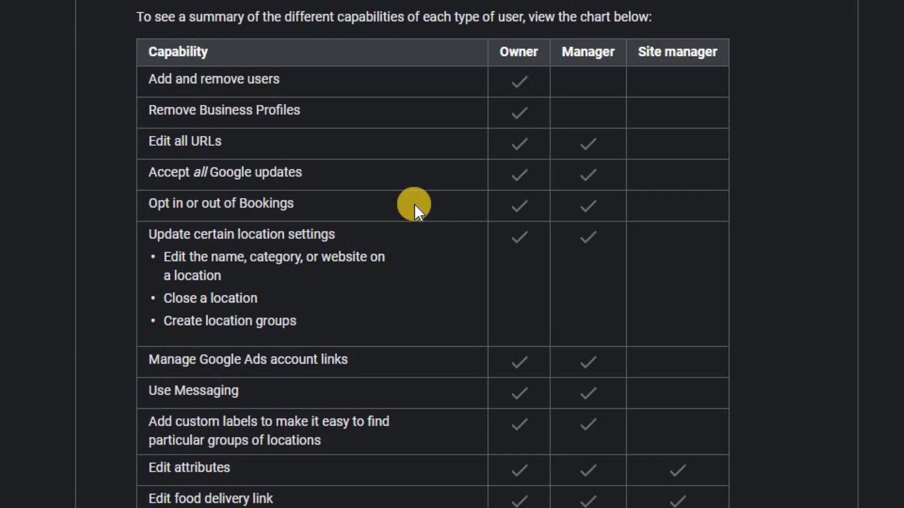
scroll(414, 204, "down", 5)
scroll(415, 205, "up", 5)
left_click(77, 8)
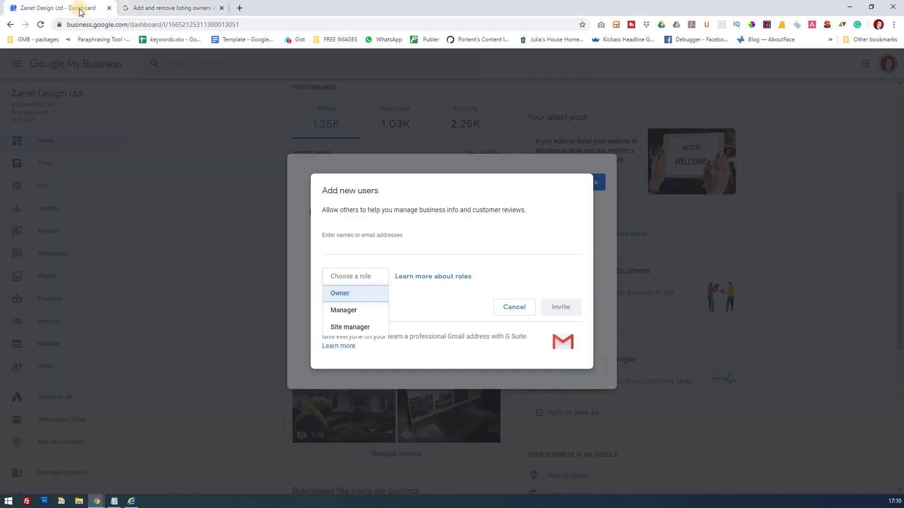
left_click(471, 246)
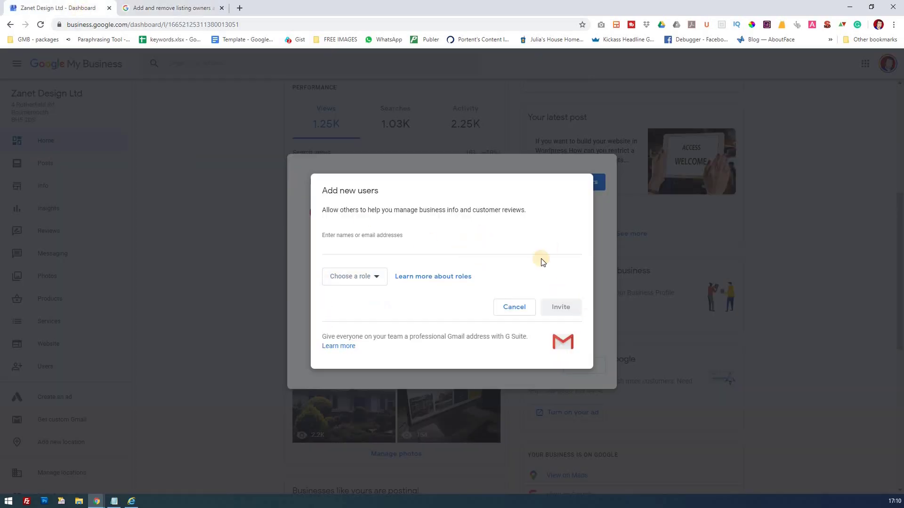
left_click(526, 309)
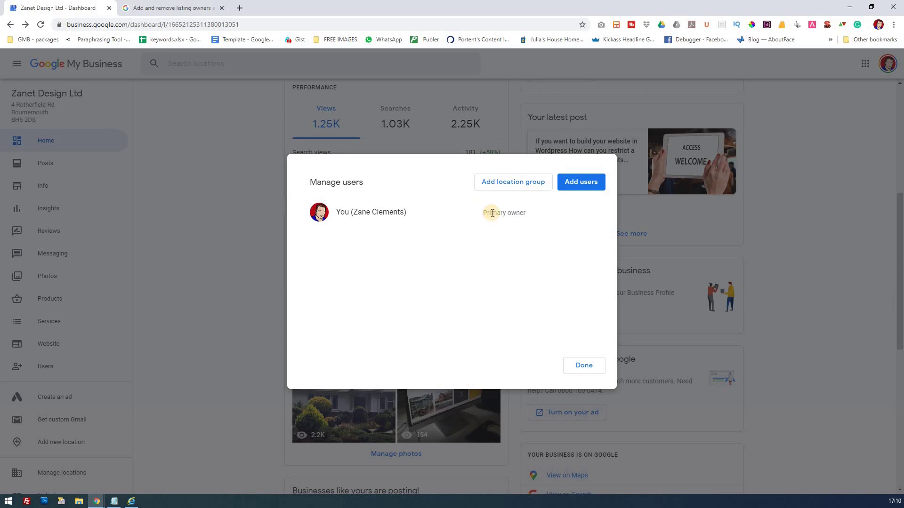
left_click(583, 181)
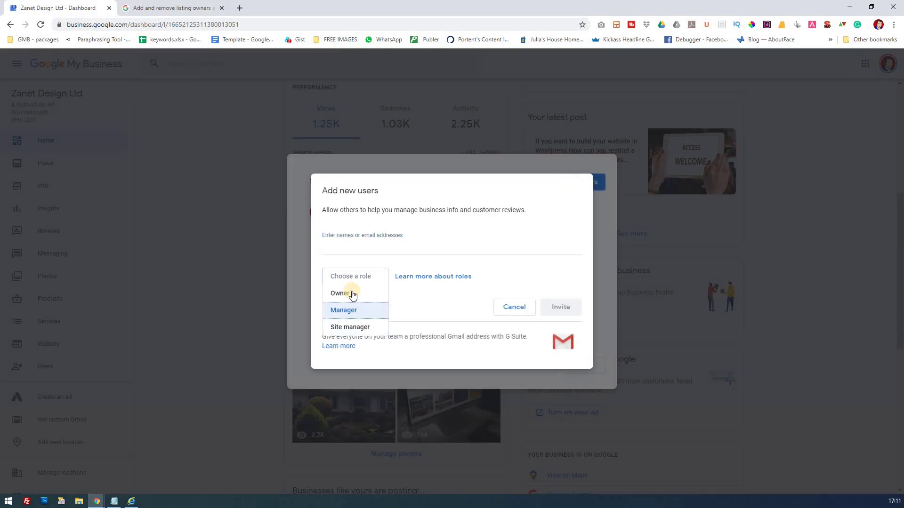
Switch to the help article tab and review its Owner/Manager/Site manager capabilities chart.
left_click(183, 9)
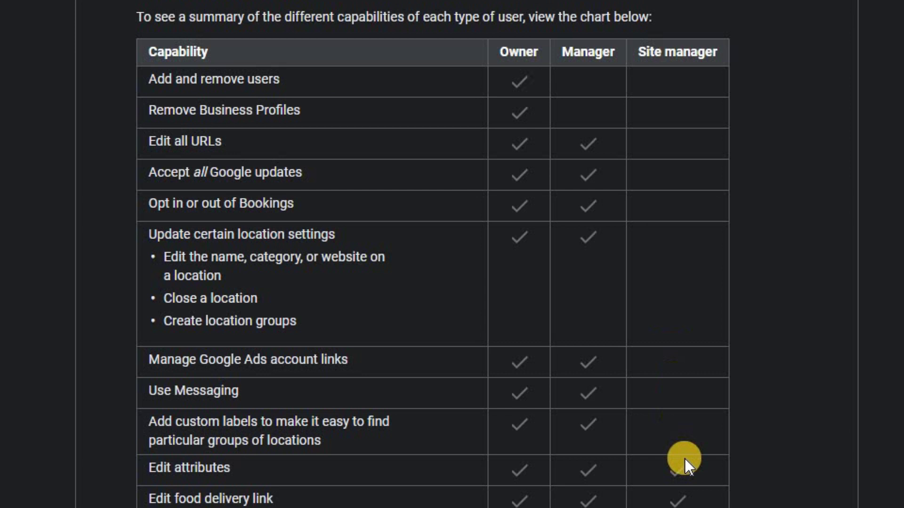
scroll(690, 450, "down", 3)
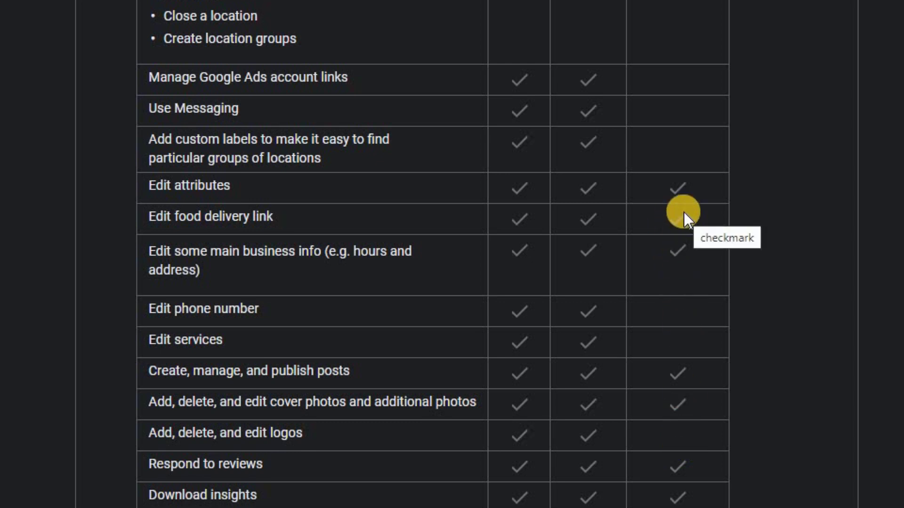
scroll(684, 214, "up", 4)
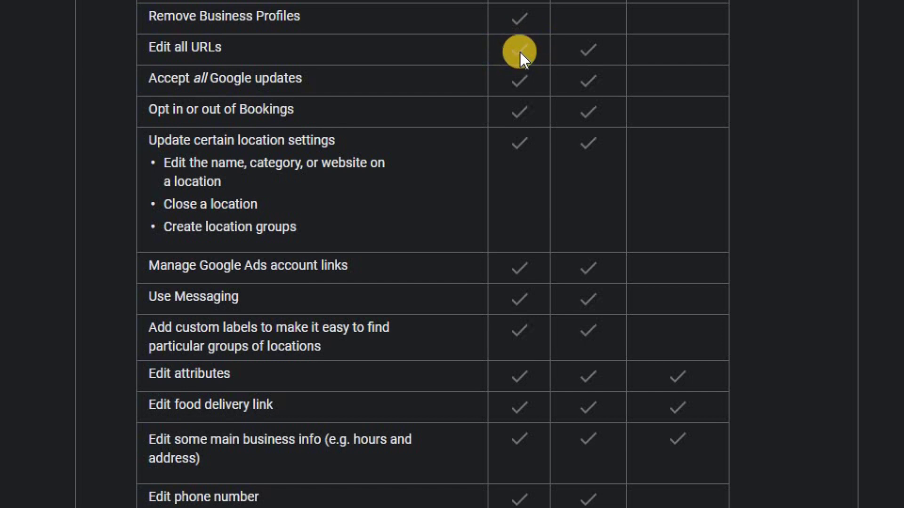
scroll(520, 53, "up", 2)
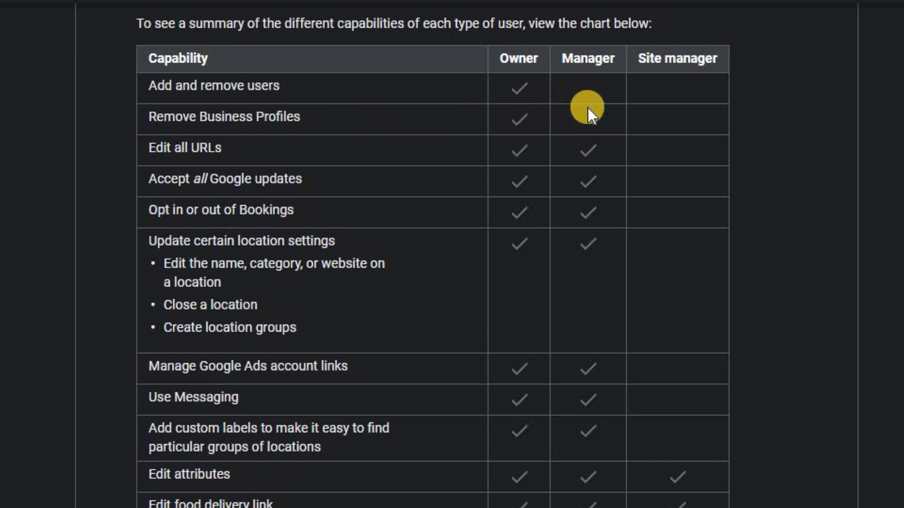
scroll(591, 126, "up", 4)
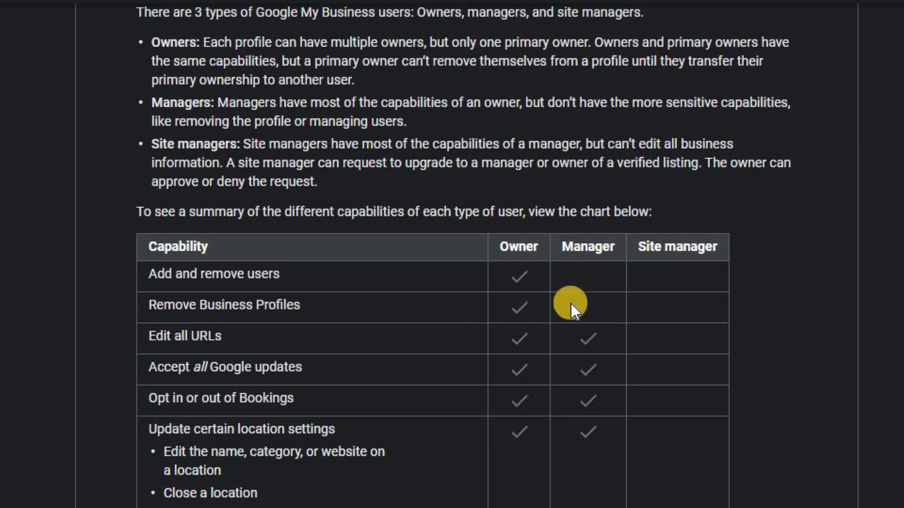
scroll(571, 303, "down", 8)
scroll(571, 303, "up", 6)
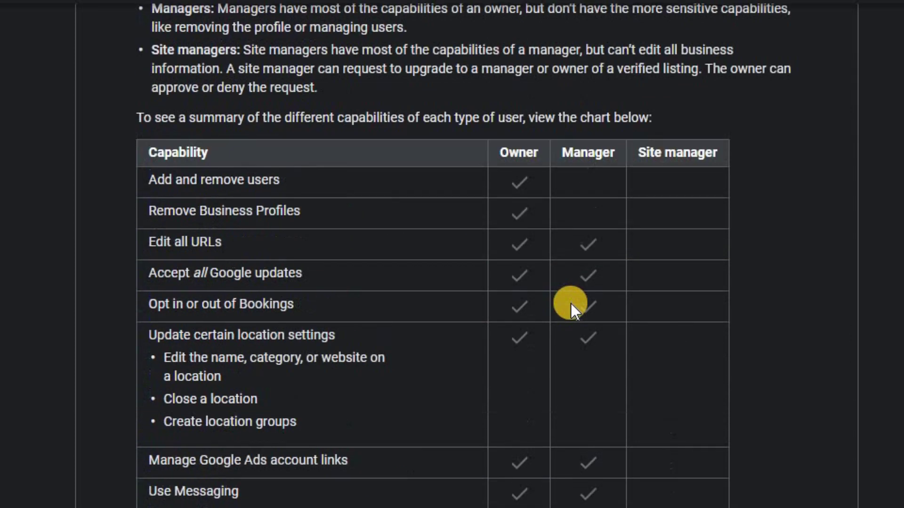
scroll(570, 304, "up", 10)
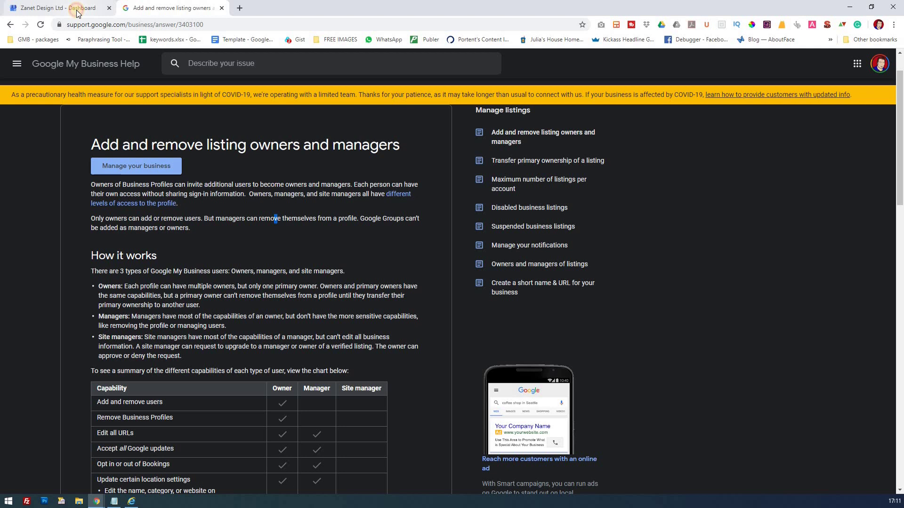
Back on the Dashboard tab, cancel the Add new users invitation and close Manage users.
left_click(73, 8)
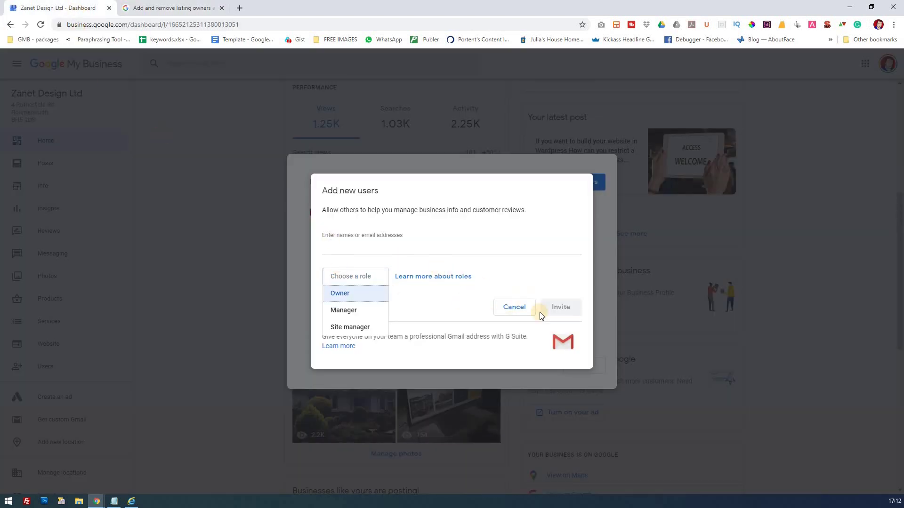
left_click(452, 304)
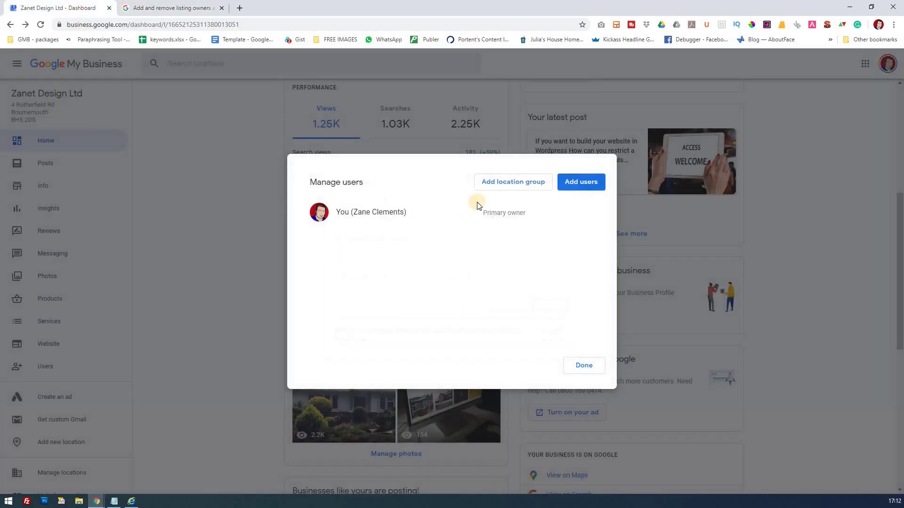
left_click(587, 367)
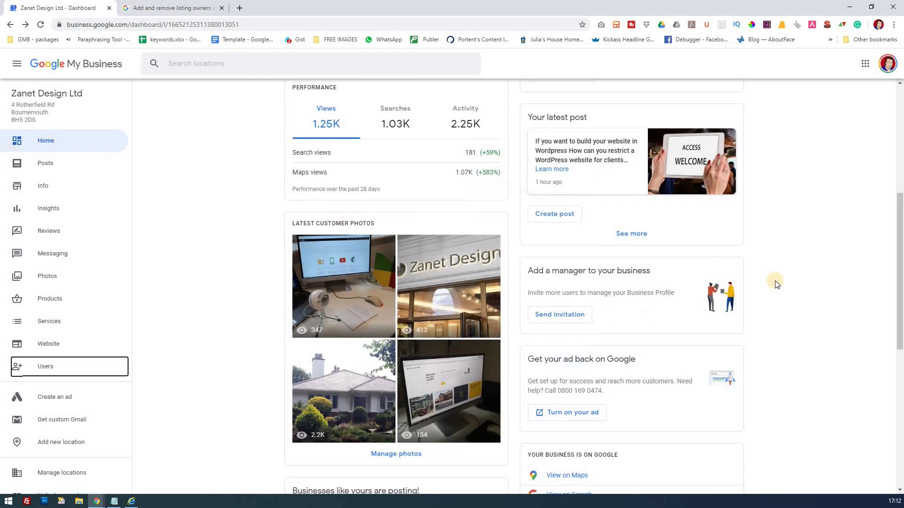
scroll(777, 284, "down", 1)
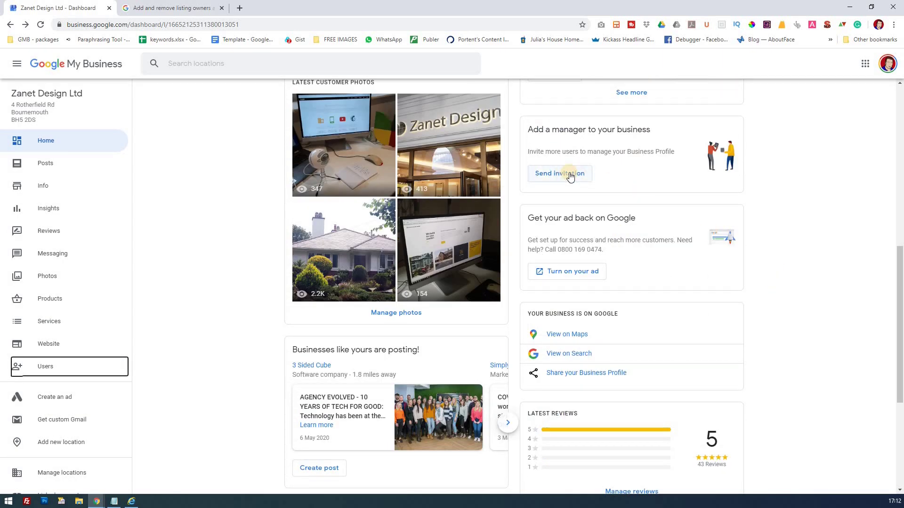
Open the listing's user list and paste the second Gmail address as the invitee.
left_click(569, 174)
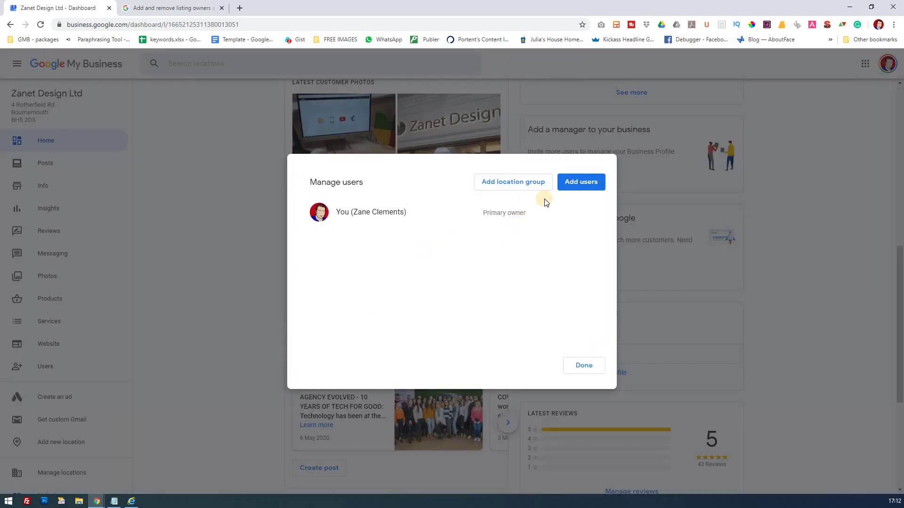
left_click(580, 184)
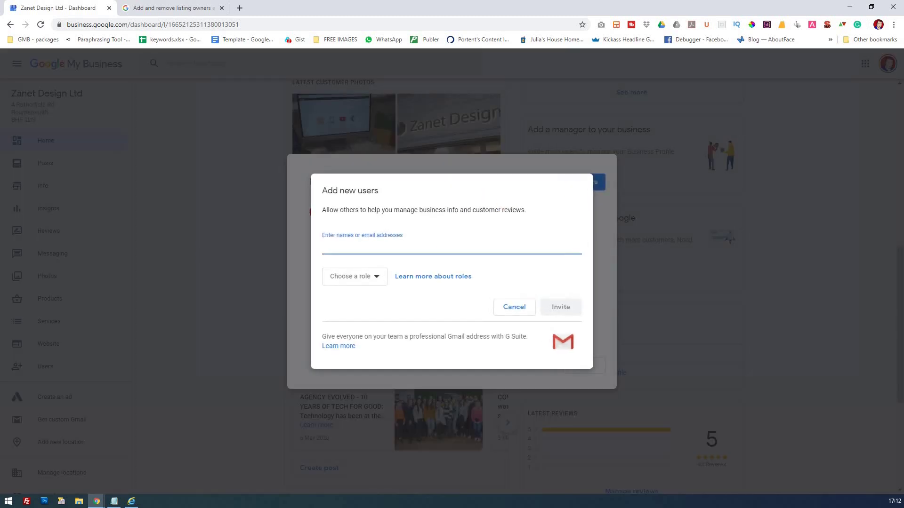
key("ctrl+v")
left_click(371, 272)
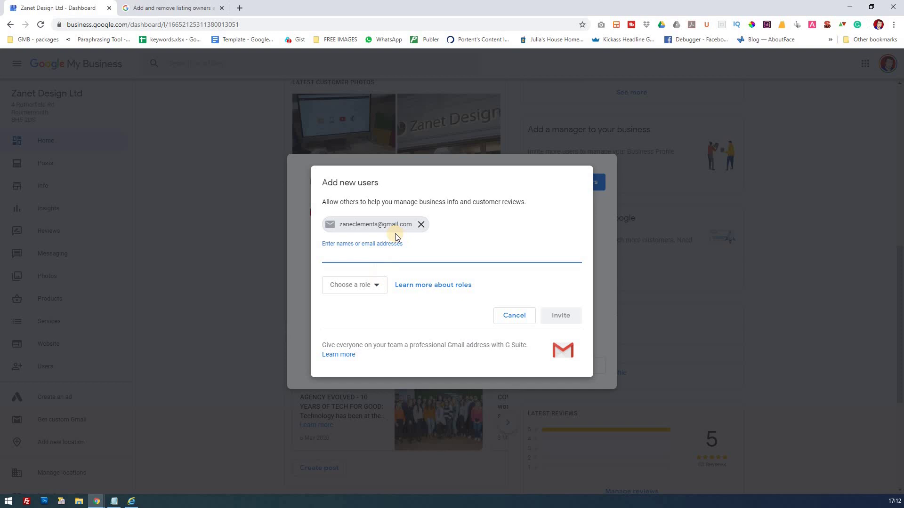
Give the invitee the Owner role, send the invitation and close the user list.
left_click(380, 289)
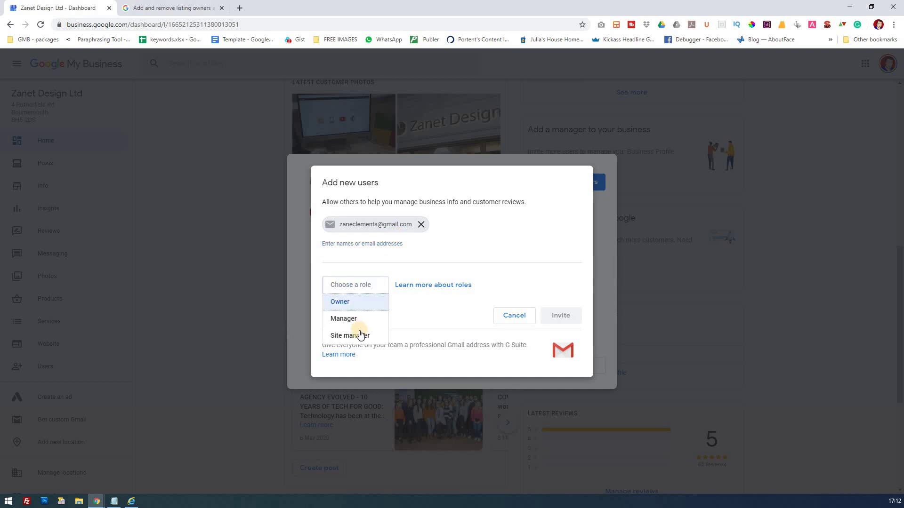
left_click(344, 304)
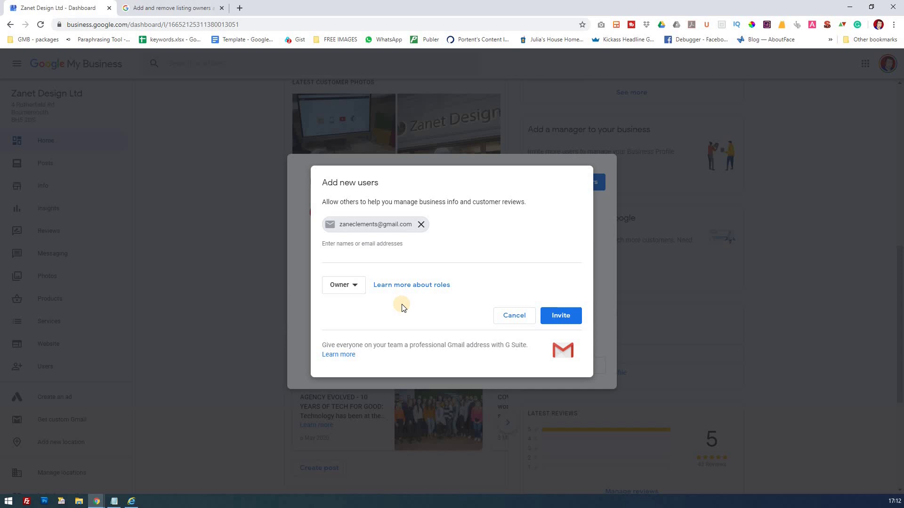
left_click(566, 316)
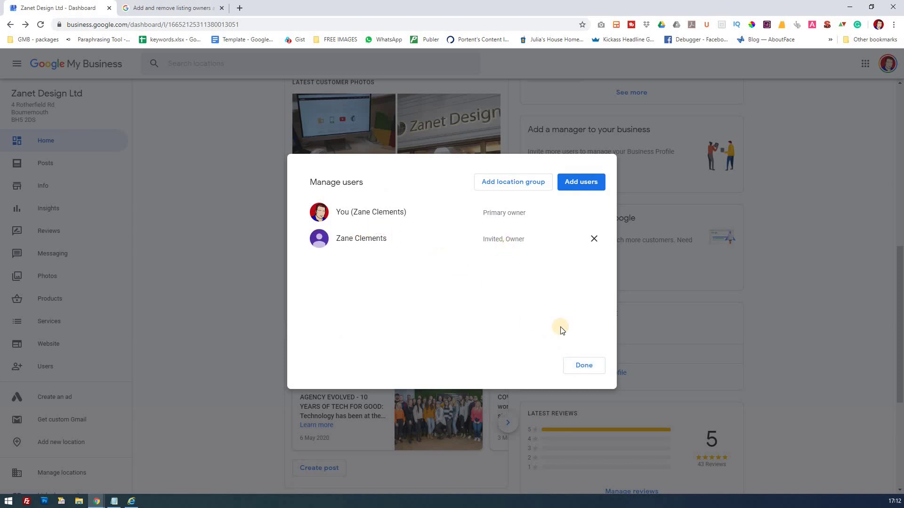
left_click(584, 366)
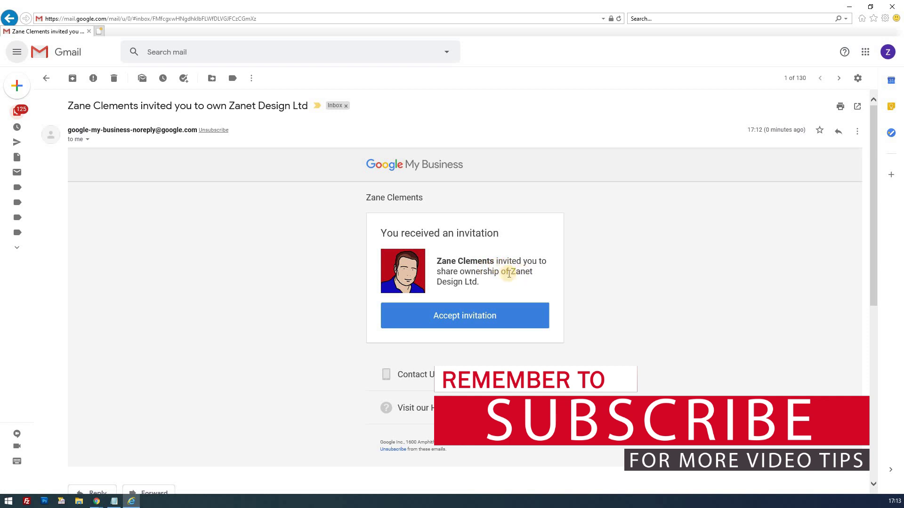
Accept the Zanet Design Ltd ownership invitation from the email in the second inbox.
left_click(475, 316)
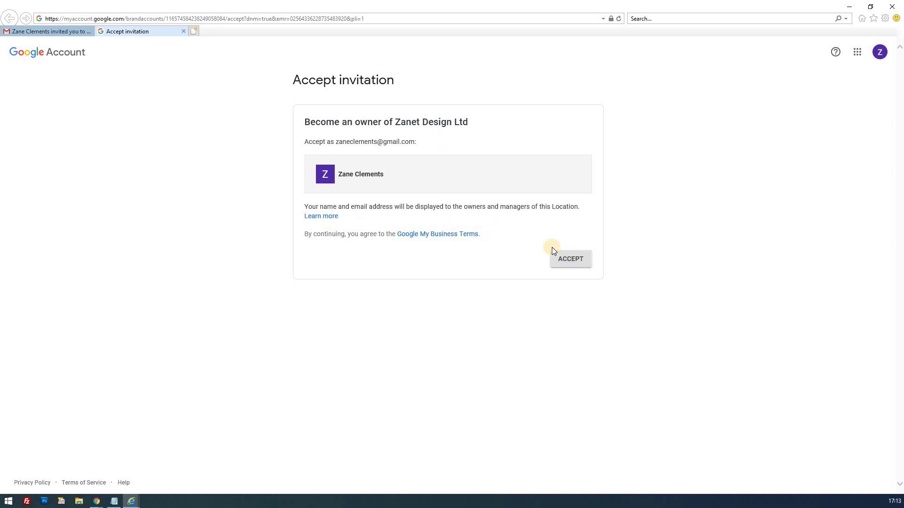
Accept ownership of Zanet Design Ltd, opt in to tips, and decline the £80 ad credit.
left_click(579, 265)
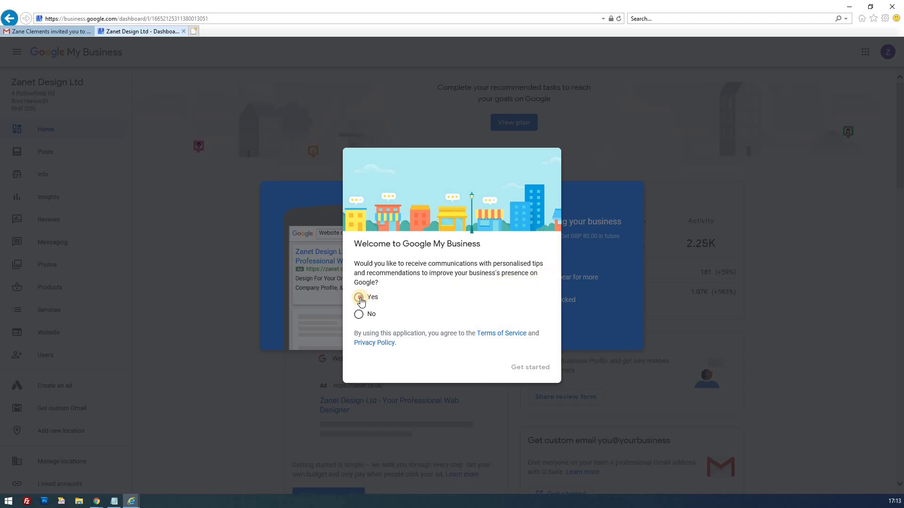
left_click(532, 368)
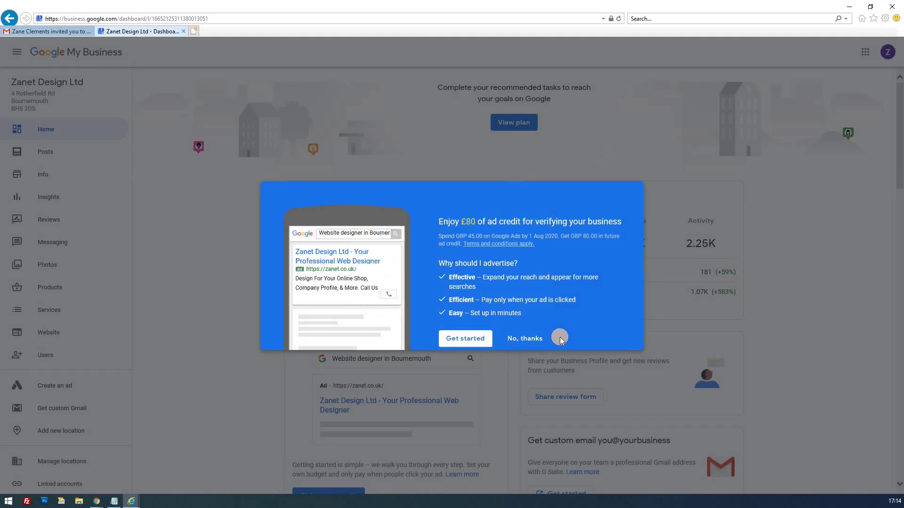
left_click(561, 337)
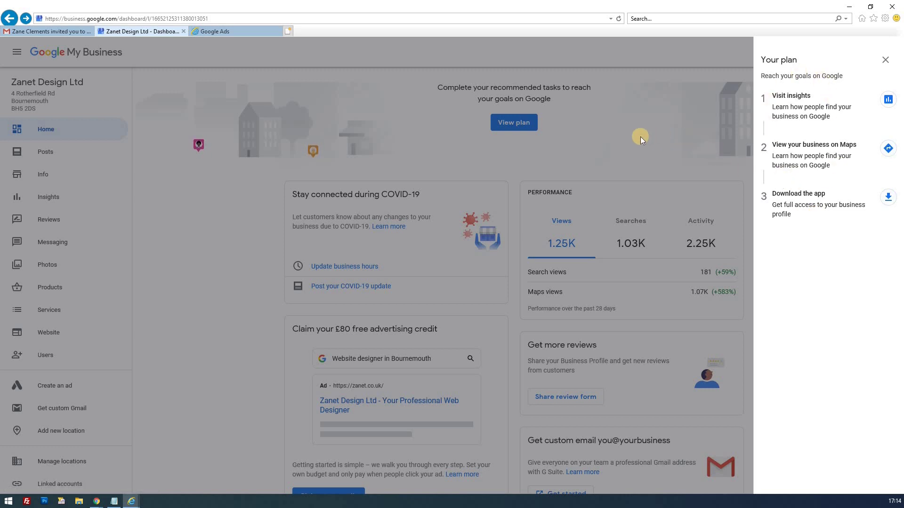
Dismiss the Your plan panel and scroll through the dashboard showing 1.25K views.
left_click(238, 224)
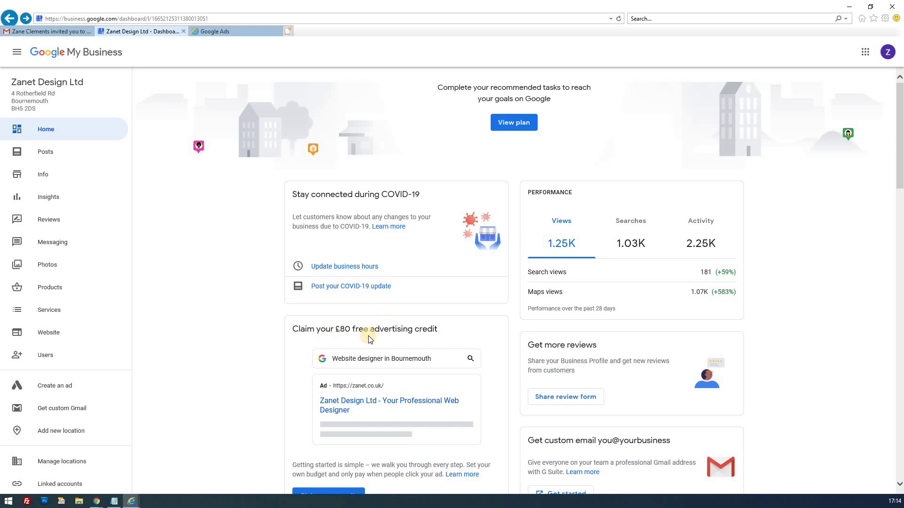
scroll(426, 332, "down", 8)
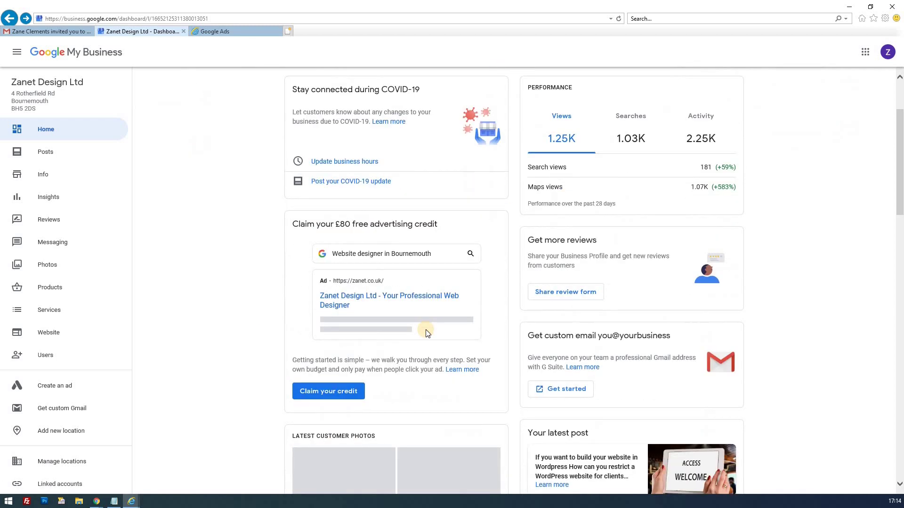
scroll(426, 332, "up", 7)
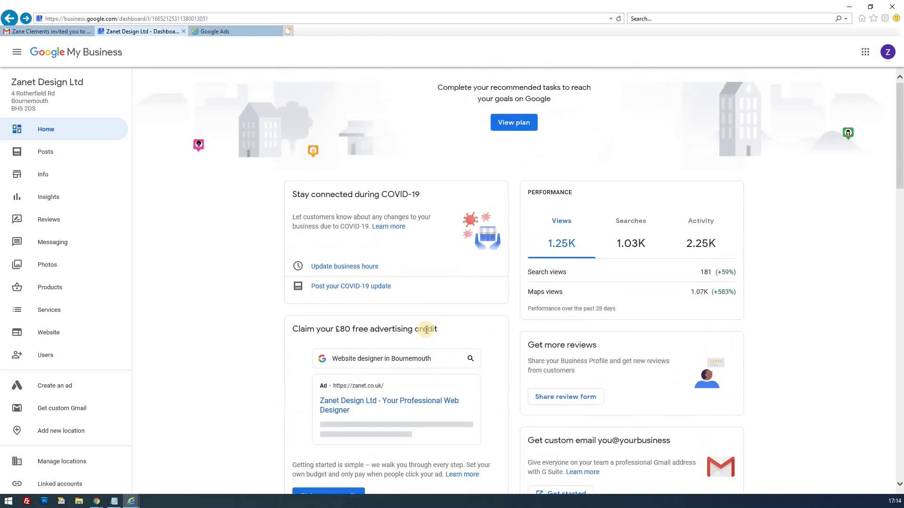
scroll(425, 332, "down", 3)
scroll(426, 332, "down", 10)
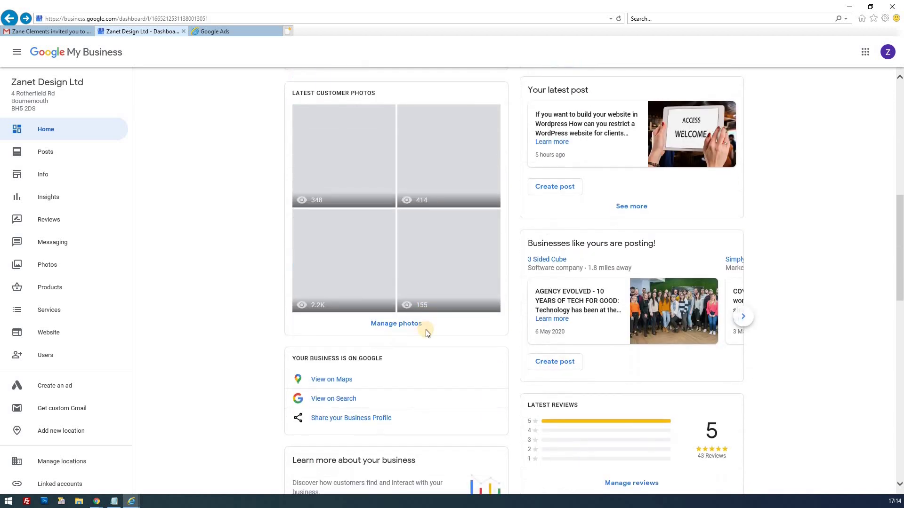
scroll(426, 331, "up", 10)
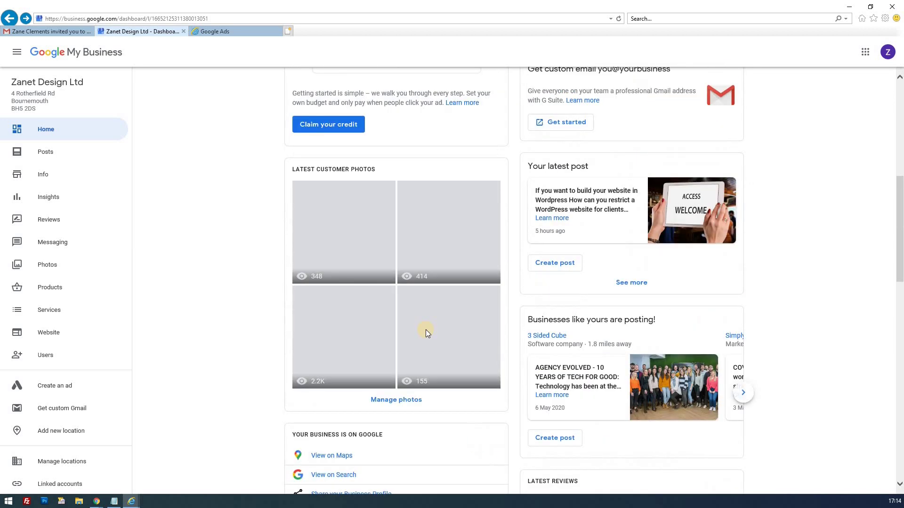
scroll(426, 330, "up", 3)
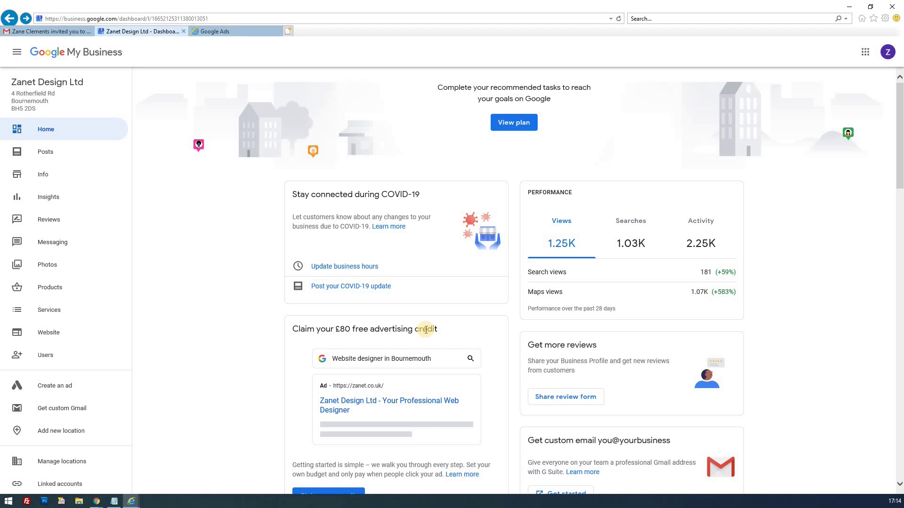
Open Users, attempt to make the other account Primary owner, then cancel the transfer.
left_click(49, 356)
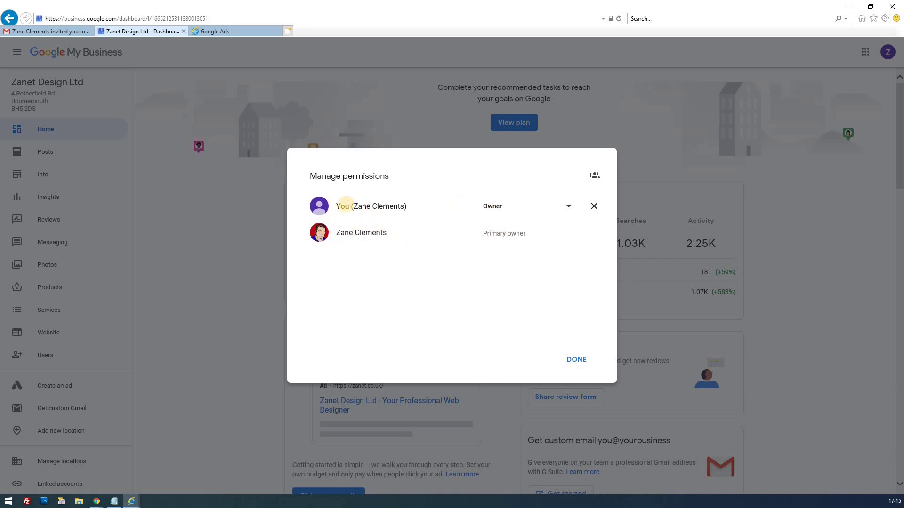
left_click(569, 208)
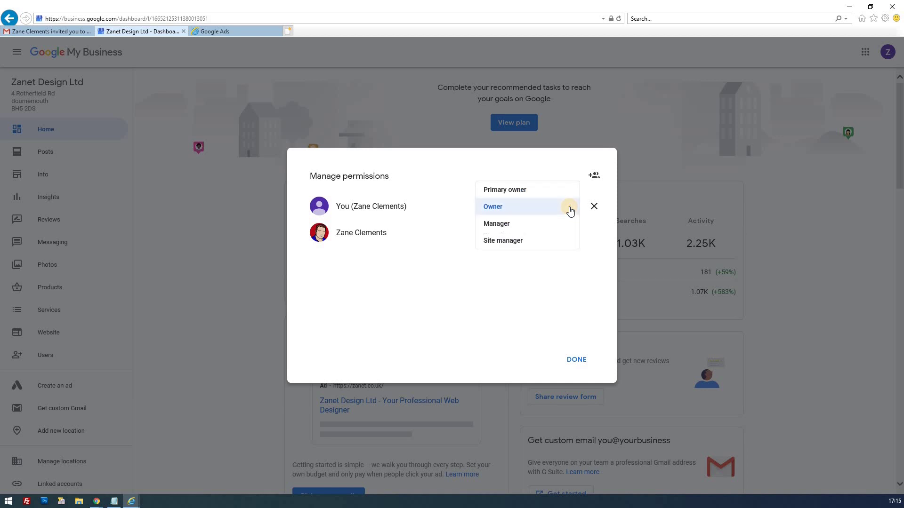
left_click(518, 190)
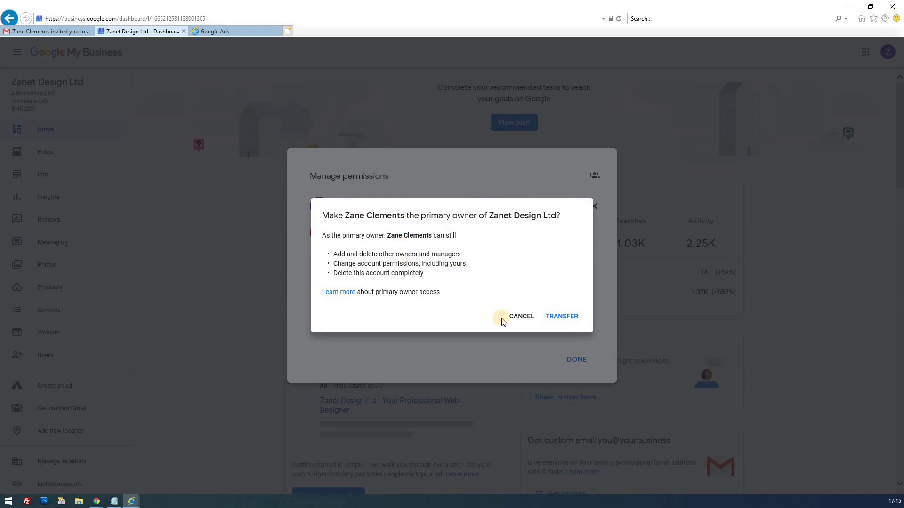
left_click(559, 319)
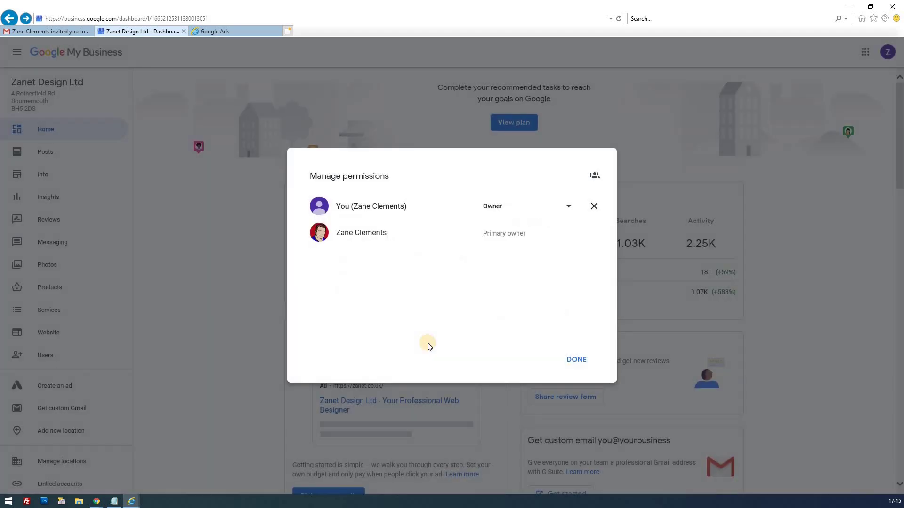